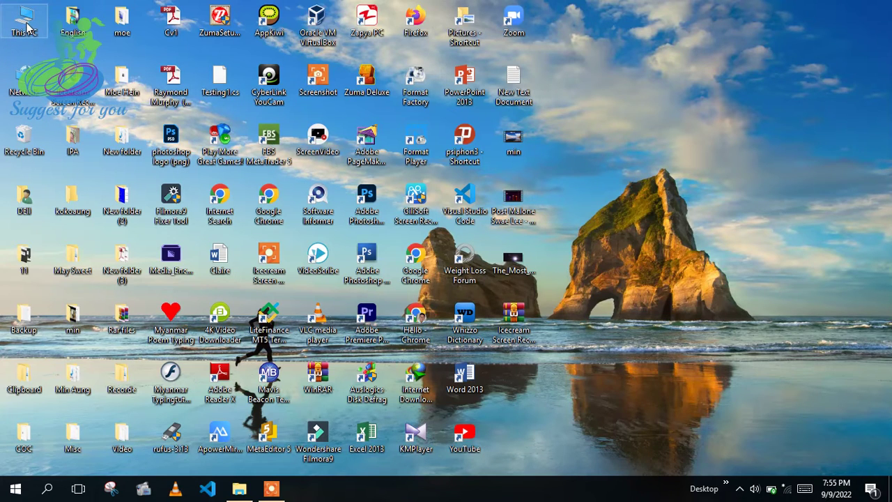
Open This PC, reposition its window, and collapse and re-expand the This PC branch in the folder tree.
double_click(25, 22)
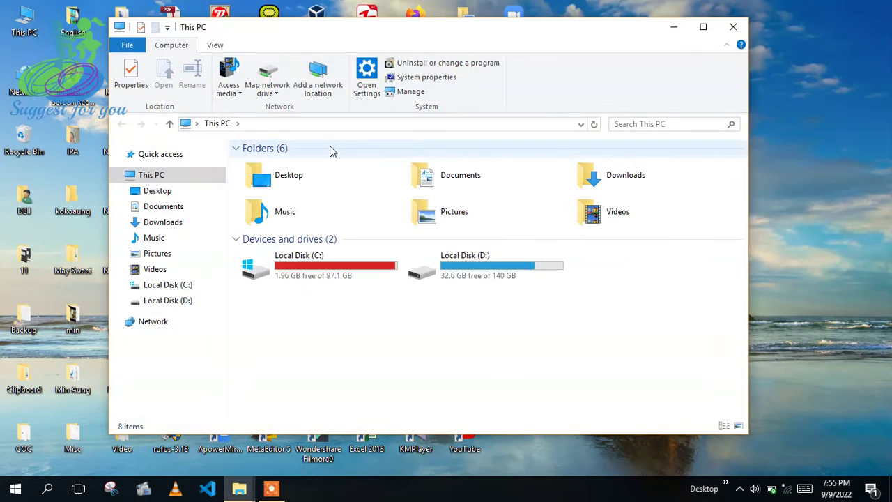
drag(602, 31, 630, 18)
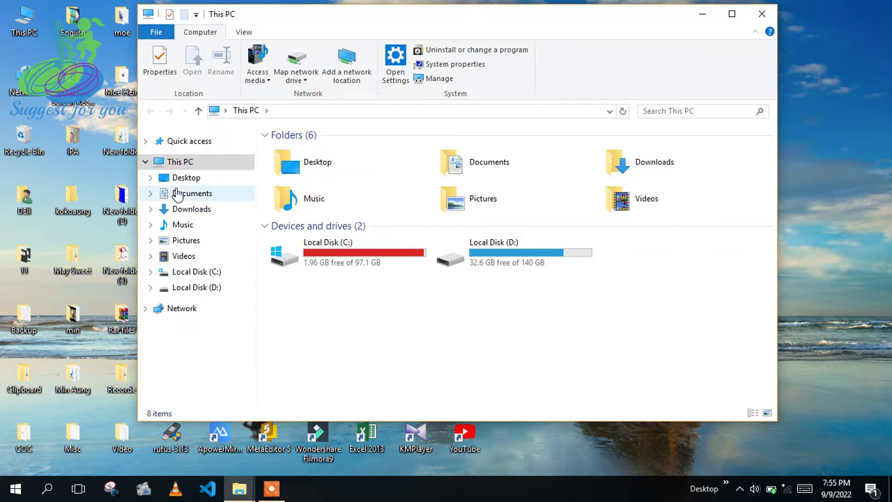
click(146, 162)
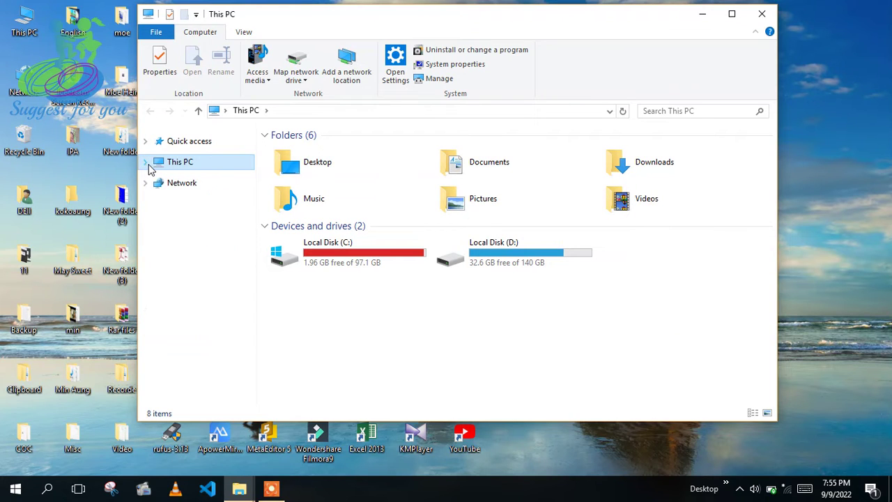
click(147, 163)
click(146, 163)
click(147, 163)
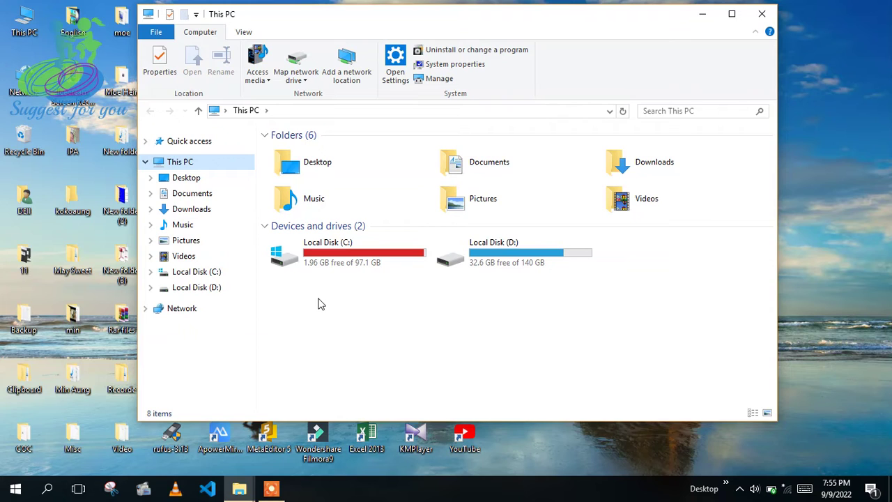
View the contents of Local Disk (D:) and Local Disk (C:), and return to the This PC overview.
mouse_move(293, 242)
click(361, 269)
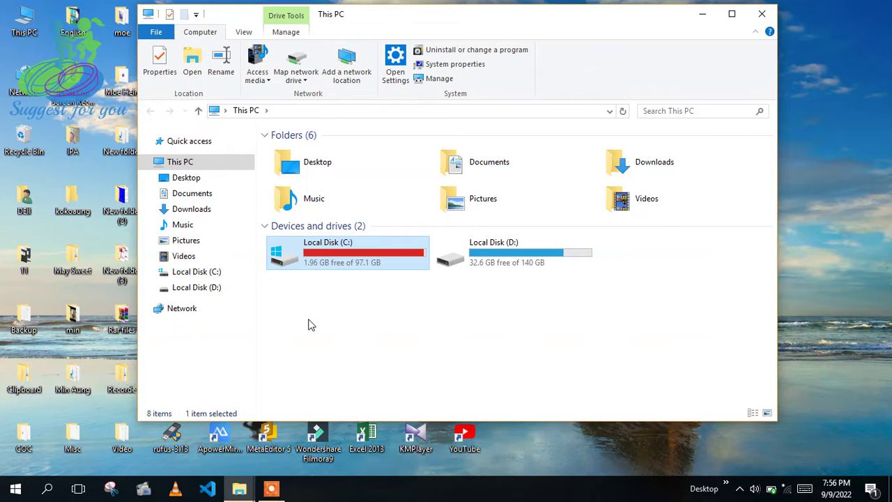
click(214, 276)
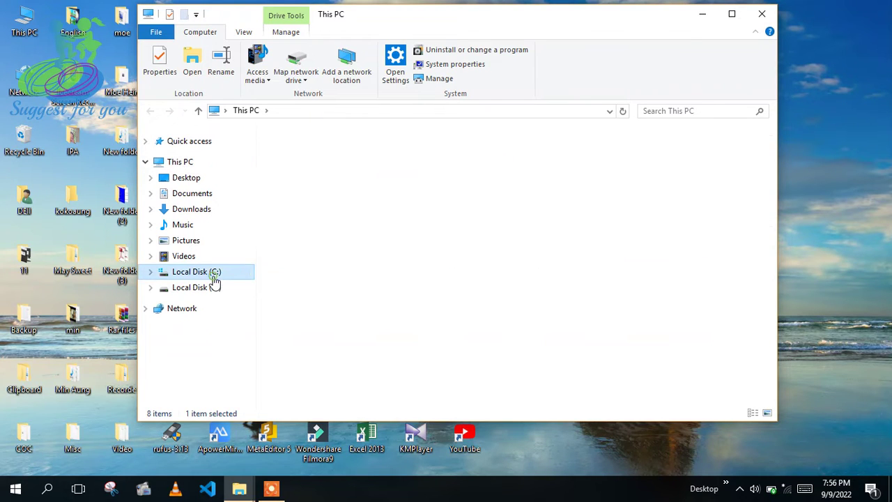
click(216, 292)
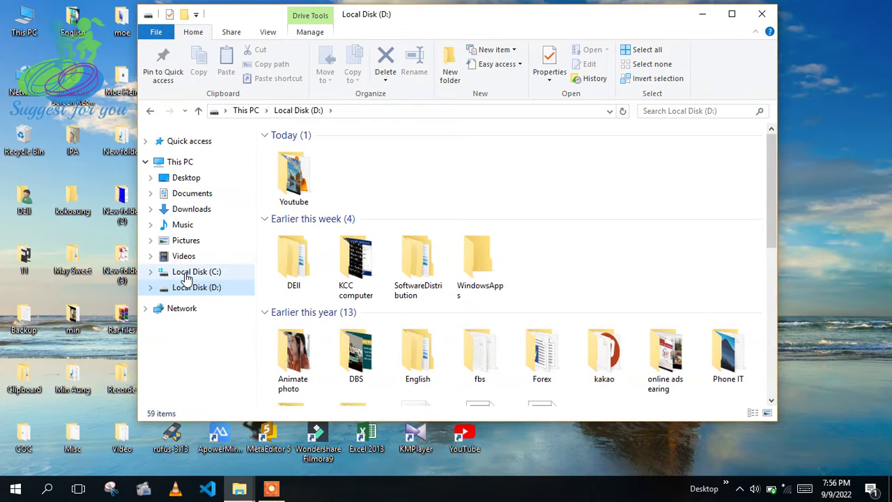
click(188, 273)
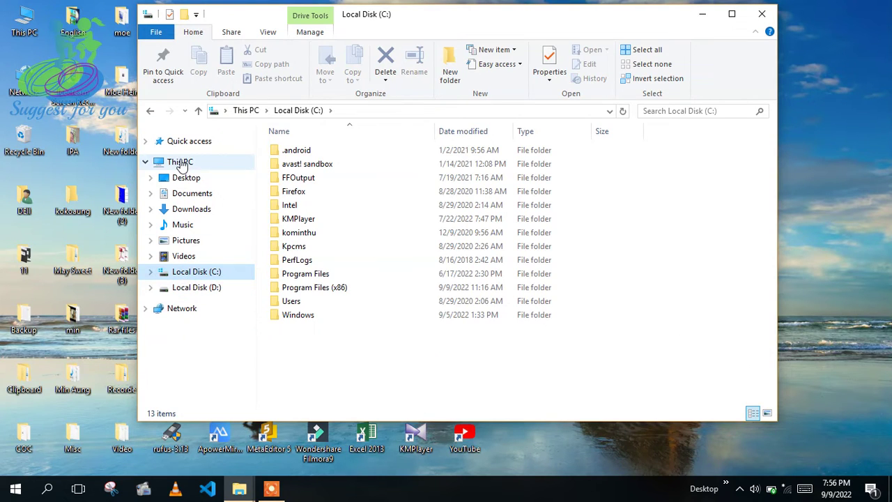
click(174, 162)
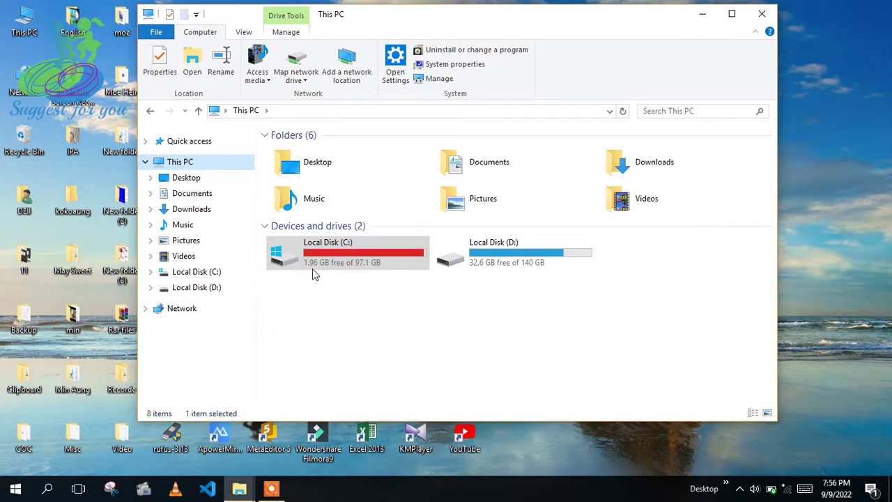
Open Local Disk (D:) and look through all of its folders and files.
mouse_move(370, 272)
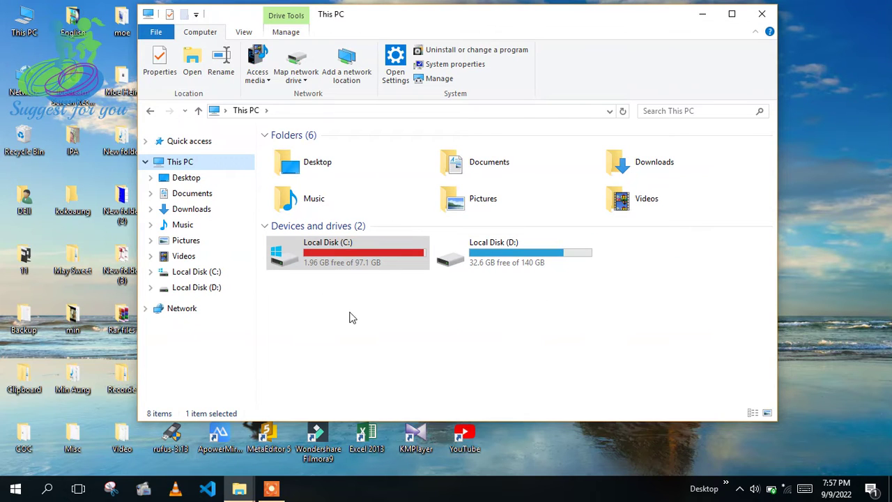
click(500, 259)
click(505, 356)
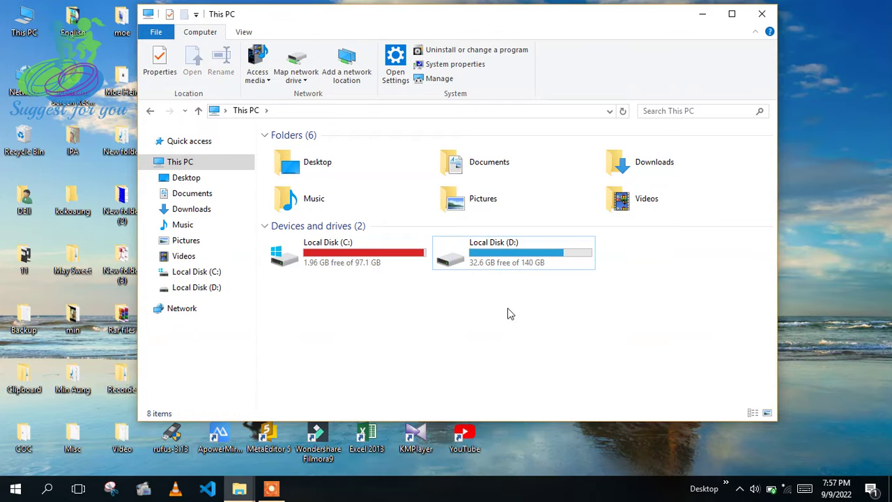
double_click(530, 267)
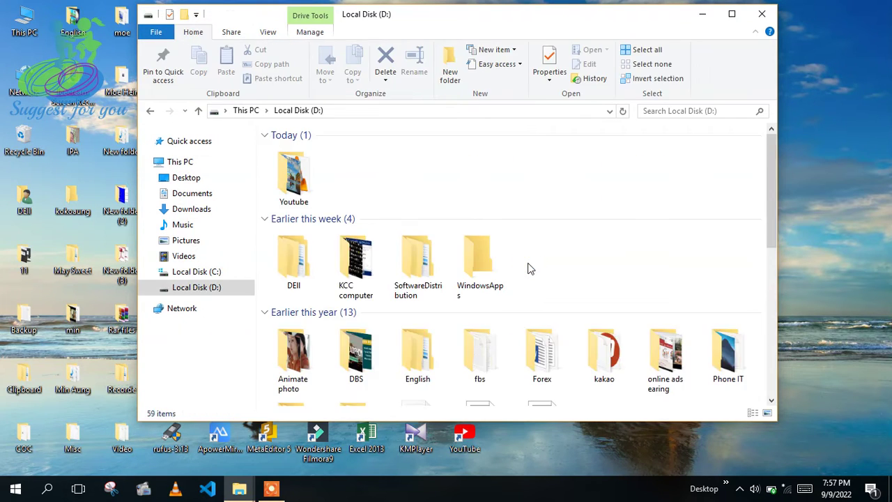
scroll(558, 259, down, 10)
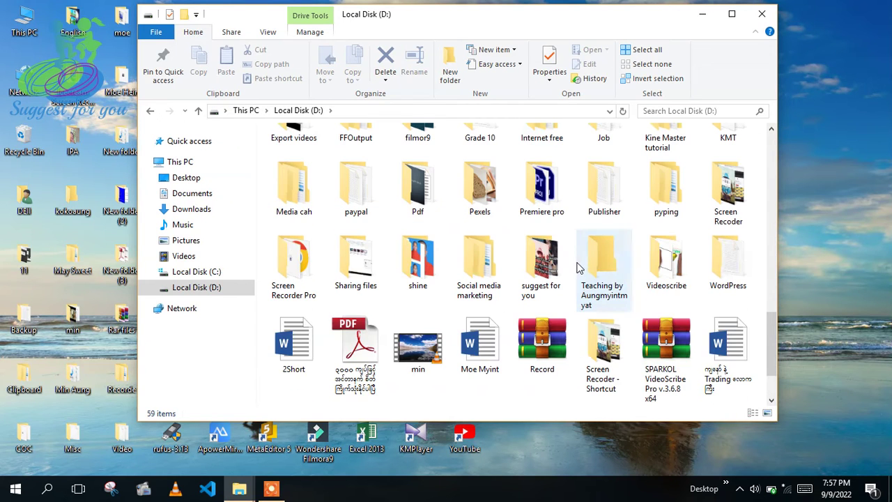
scroll(577, 272, down, 2)
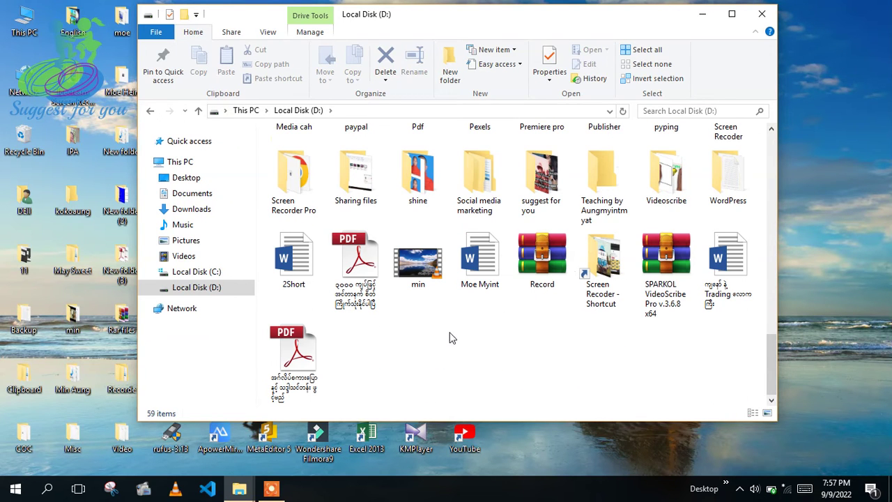
scroll(451, 338, up, 15)
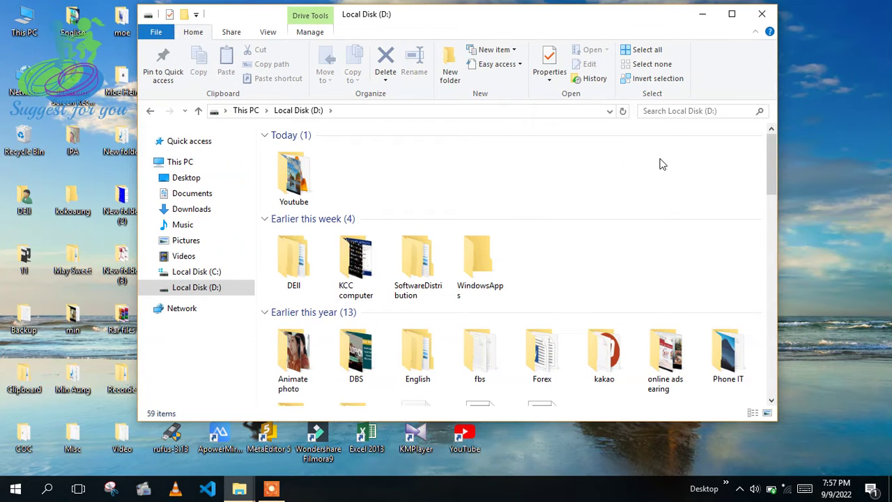
right_click(533, 170)
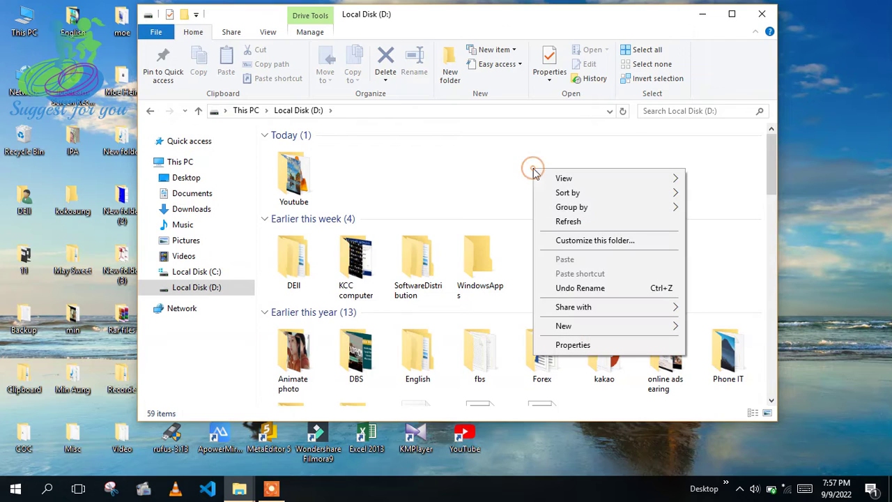
click(476, 176)
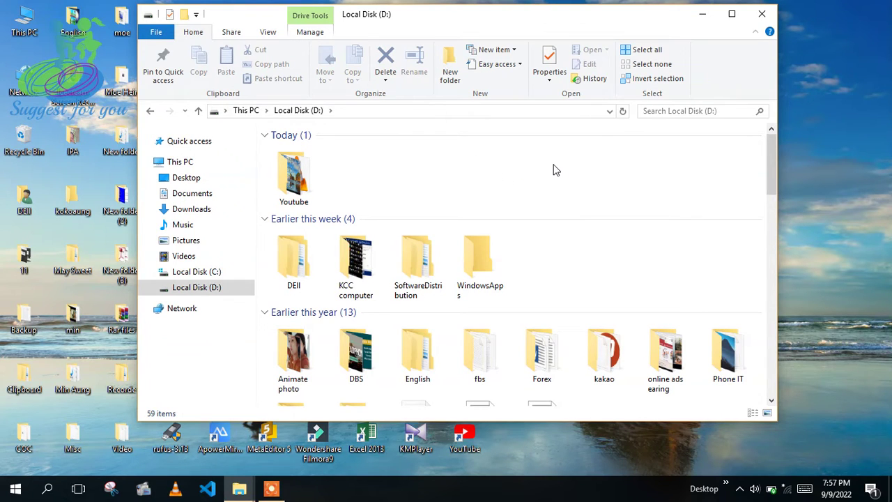
right_click(578, 160)
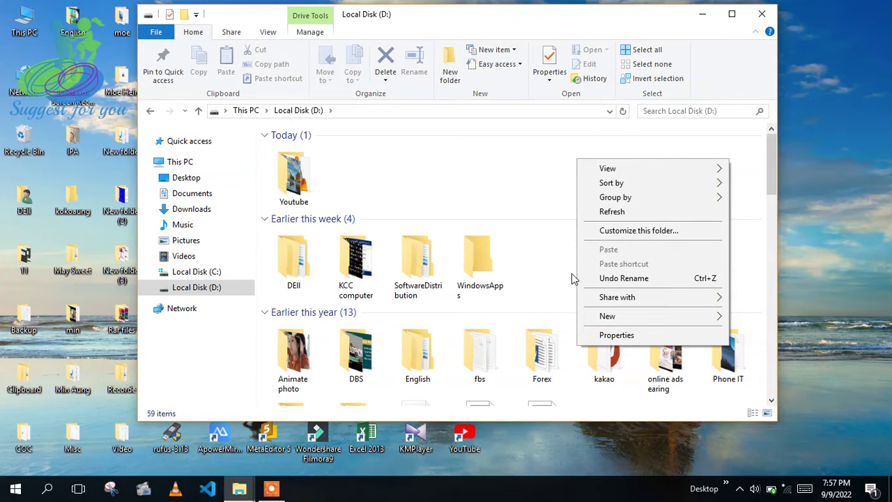
mouse_move(603, 317)
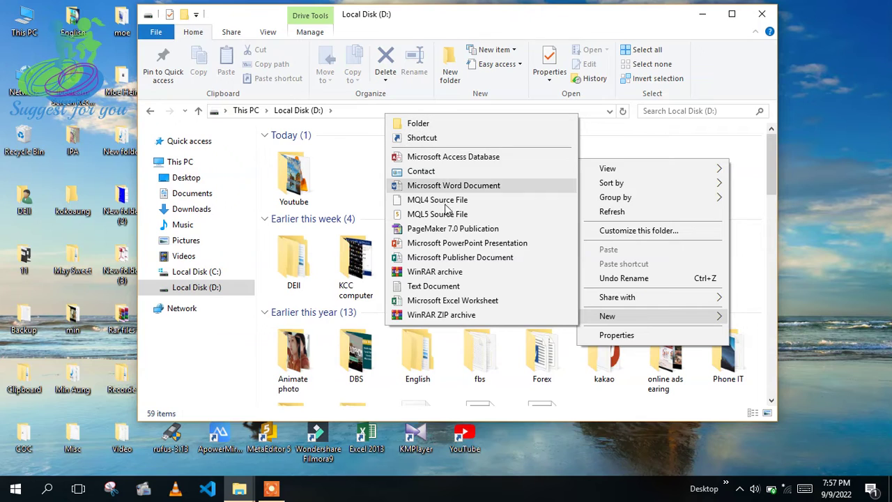
click(642, 150)
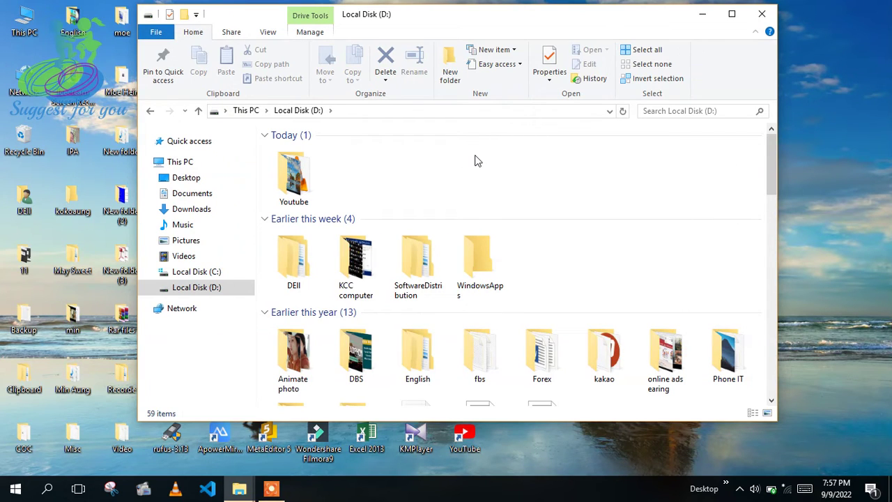
right_click(430, 164)
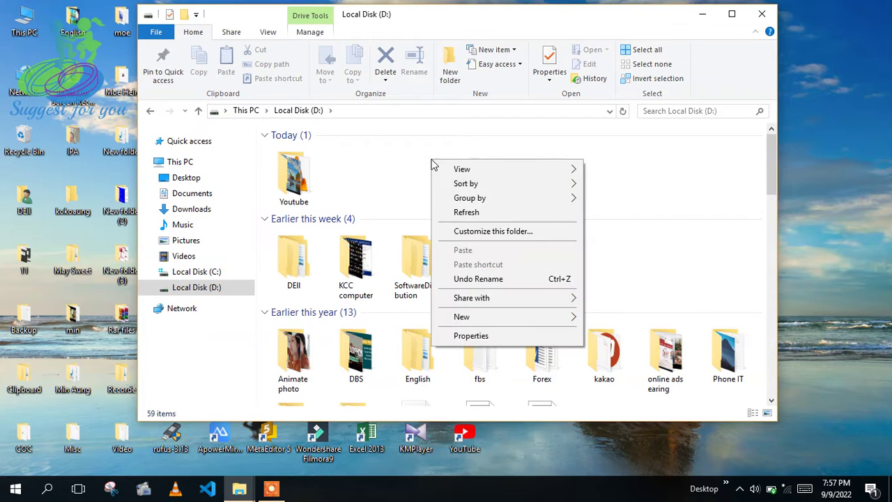
click(639, 200)
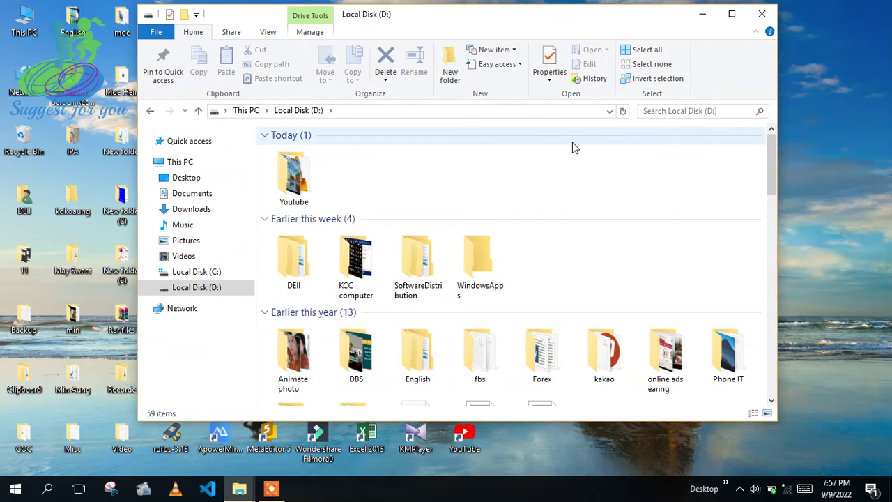
Display the contents of Local Disk (D:) as large icons.
right_click(531, 168)
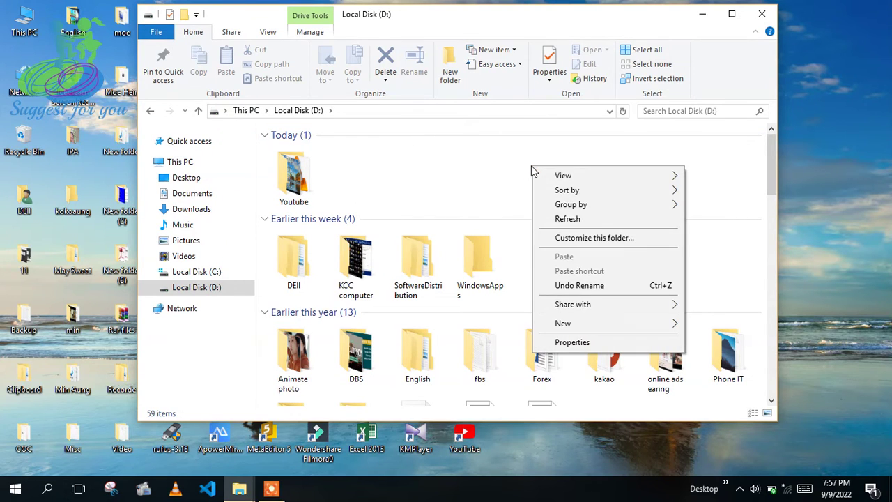
click(578, 177)
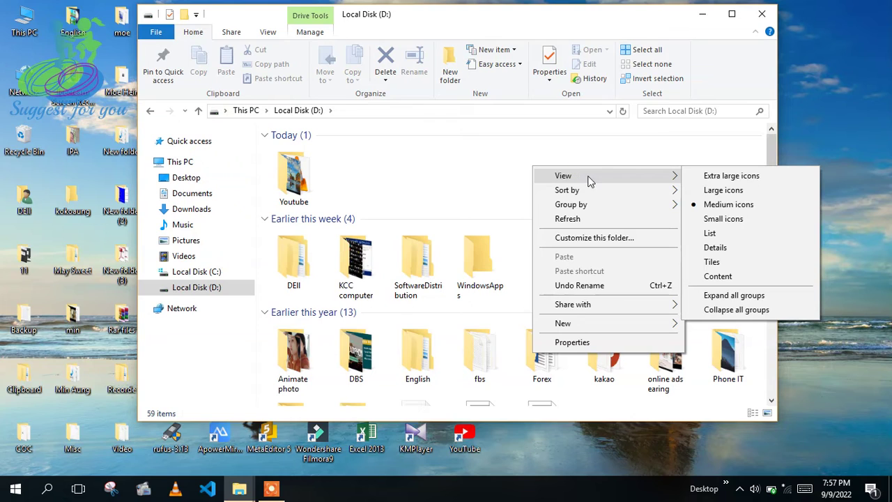
click(723, 193)
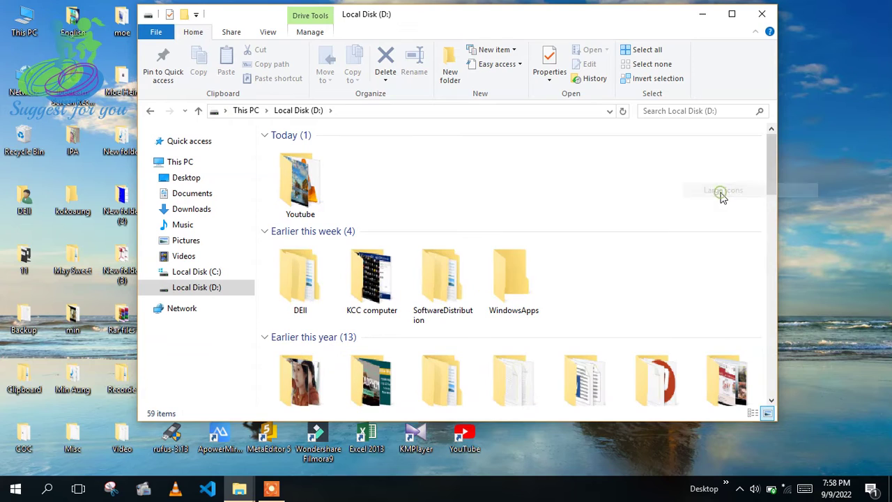
Display the contents of Local Disk (D:) as medium icons.
right_click(470, 173)
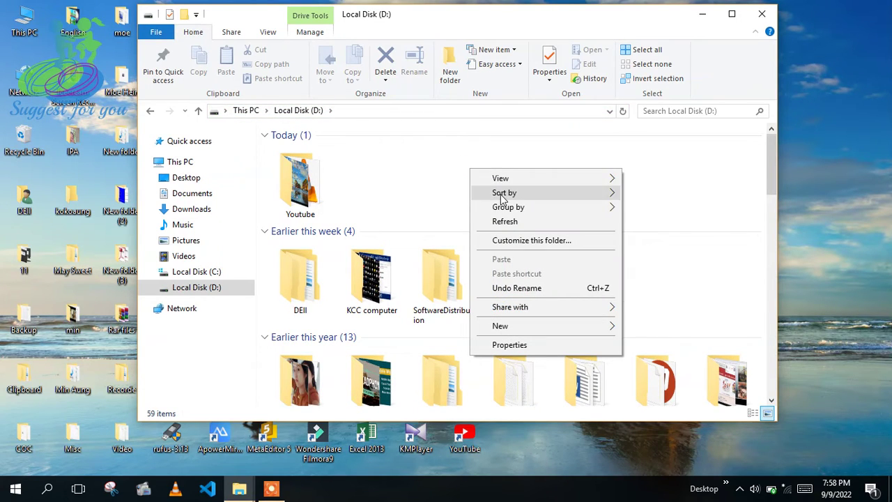
mouse_move(496, 179)
click(649, 207)
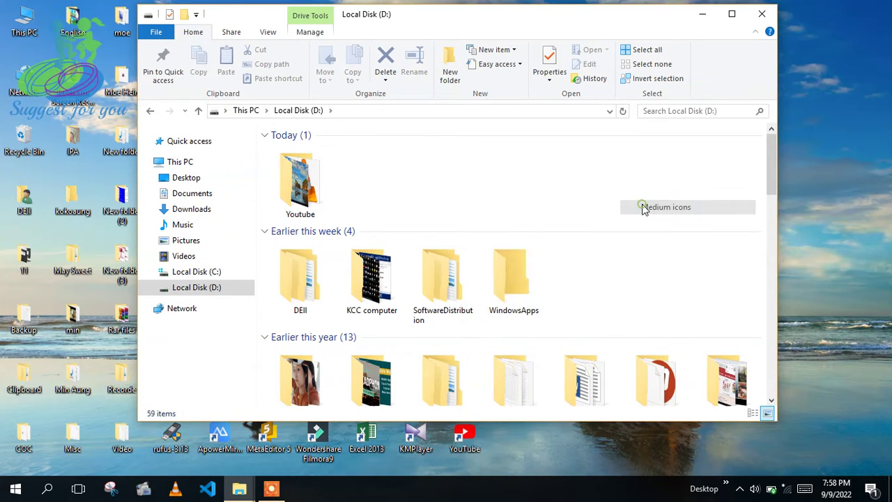
Display the contents of Local Disk (D:) as small icons and look through the folders in that layout.
right_click(468, 160)
mouse_move(502, 170)
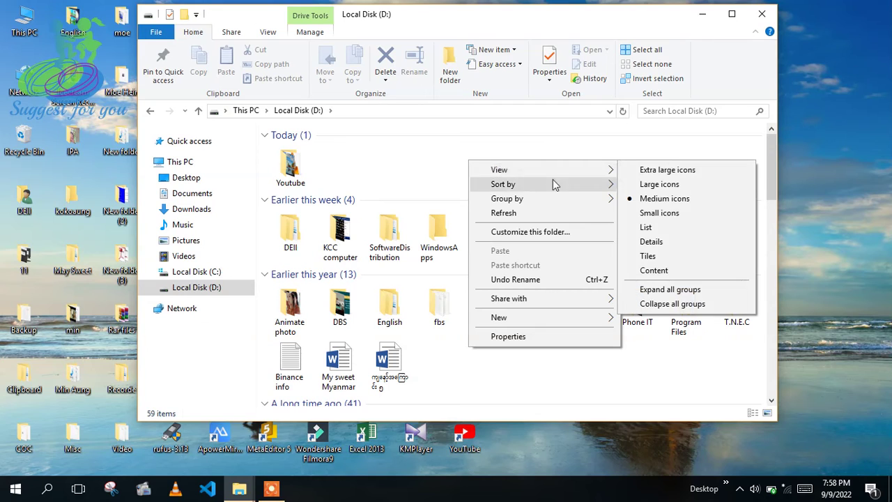
click(659, 212)
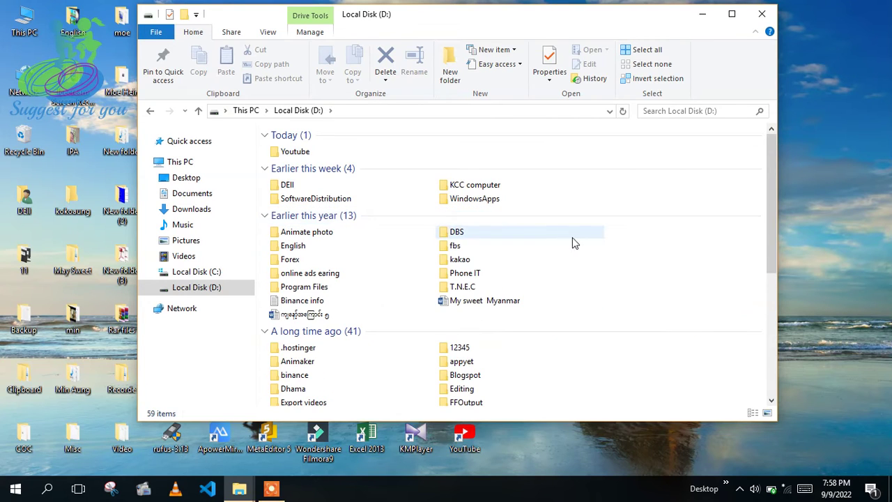
scroll(572, 202, down, 2)
scroll(572, 207, down, 1)
scroll(572, 207, up, 4)
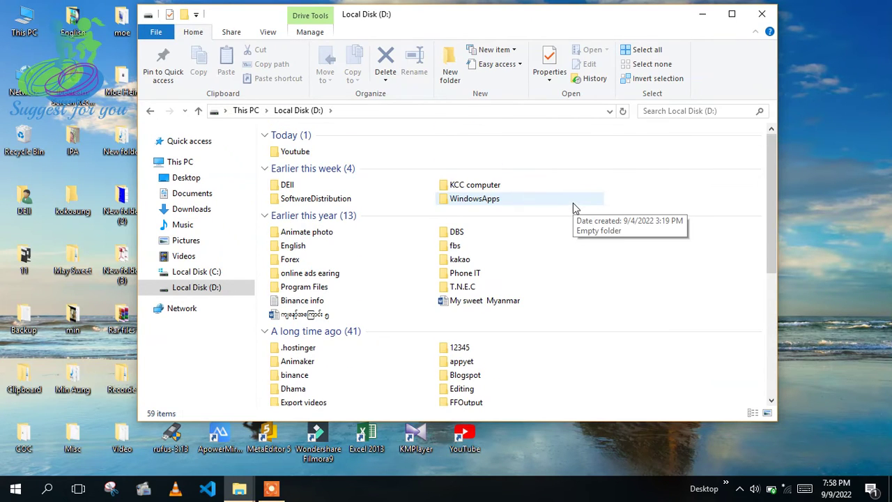
Display the contents of Local Disk (D:) in the List layout.
right_click(551, 152)
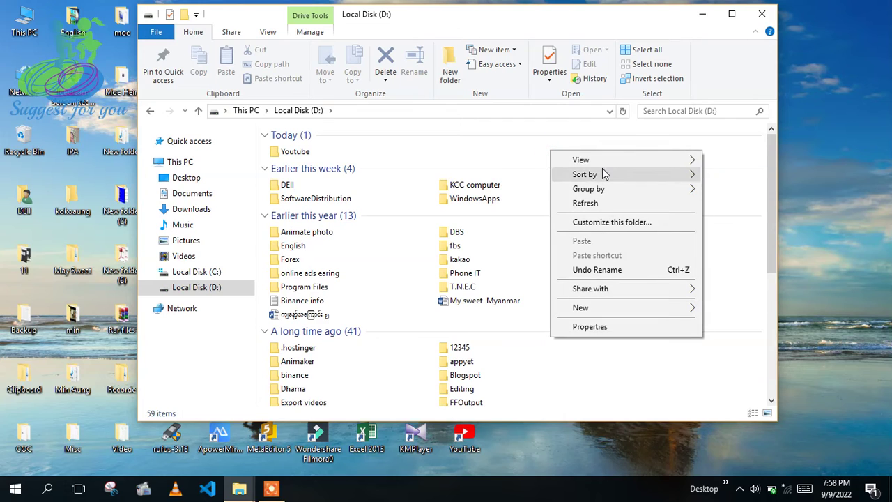
mouse_move(602, 165)
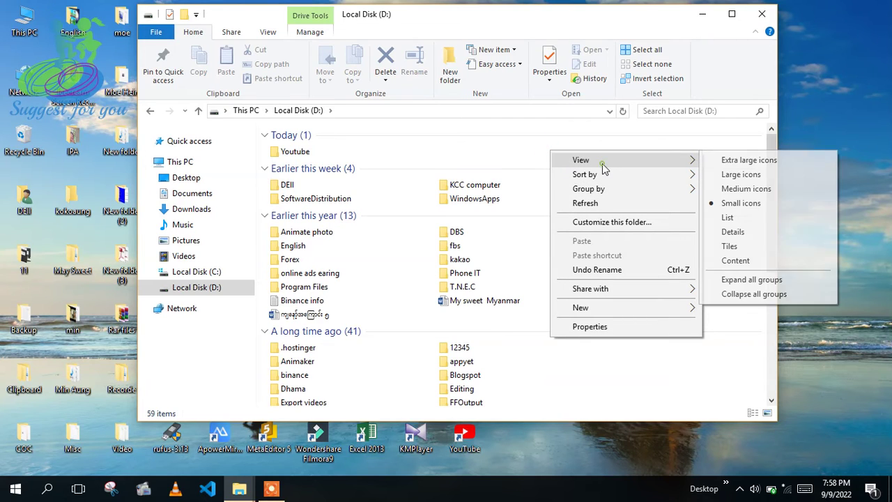
click(727, 218)
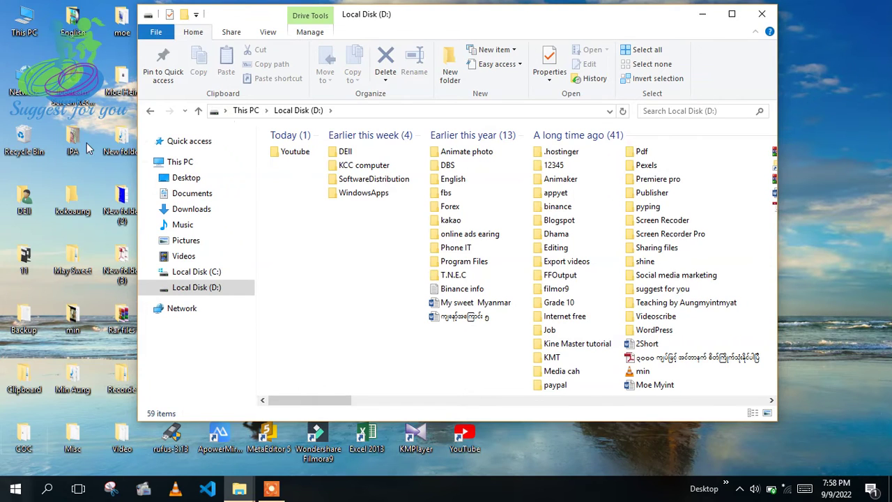
Display the contents of Local Disk (D:) in the Details layout and look through the listed folders.
right_click(330, 258)
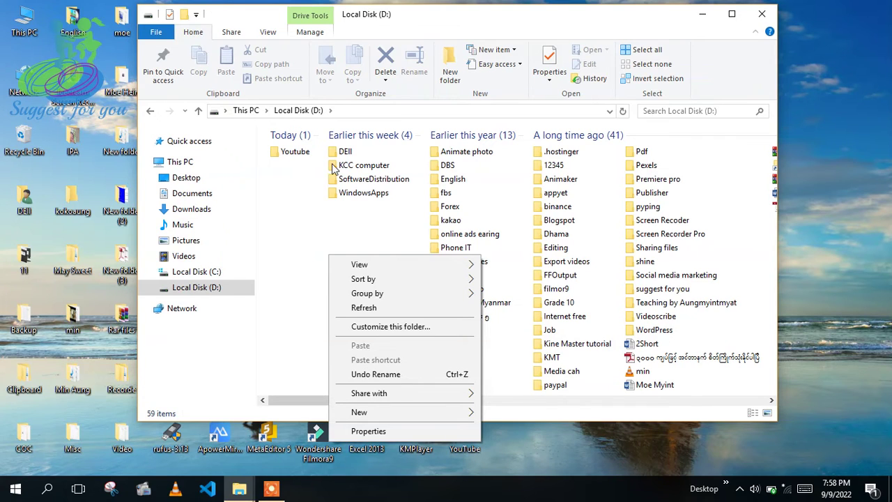
mouse_move(357, 267)
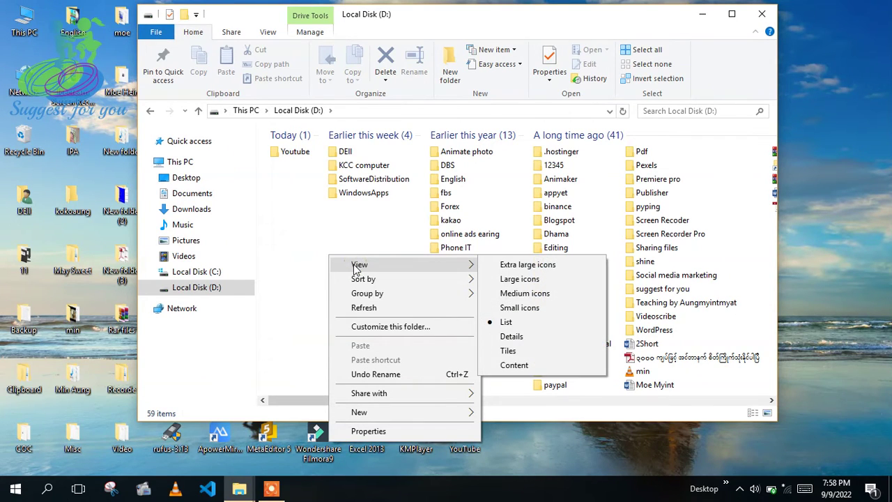
click(527, 336)
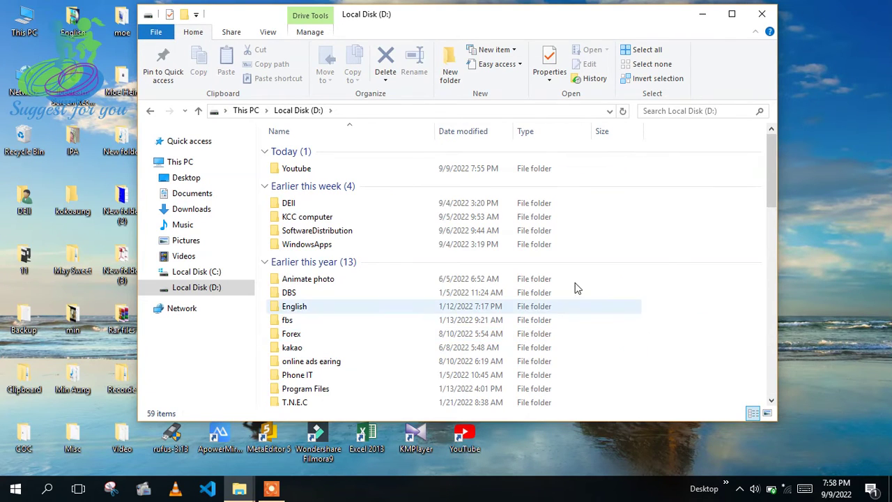
scroll(530, 285, down, 4)
scroll(633, 261, up, 4)
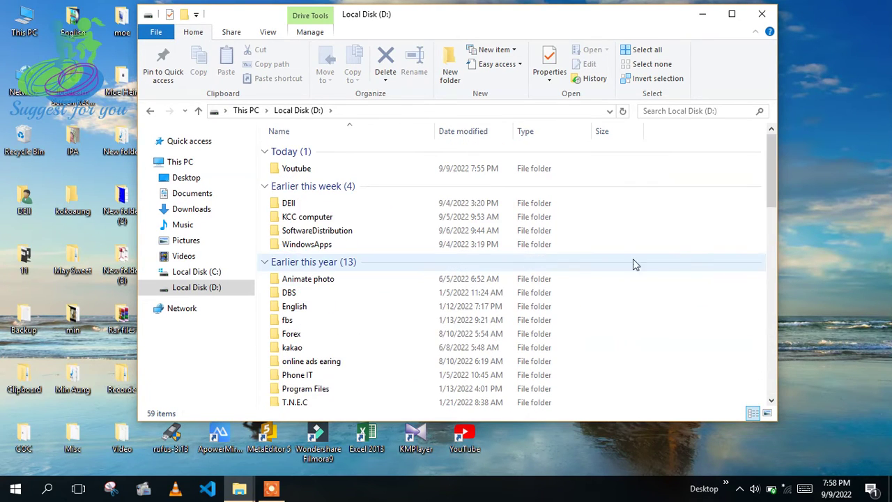
Display the contents of Local Disk (D:) as tiles and look through the folders in that layout.
right_click(673, 231)
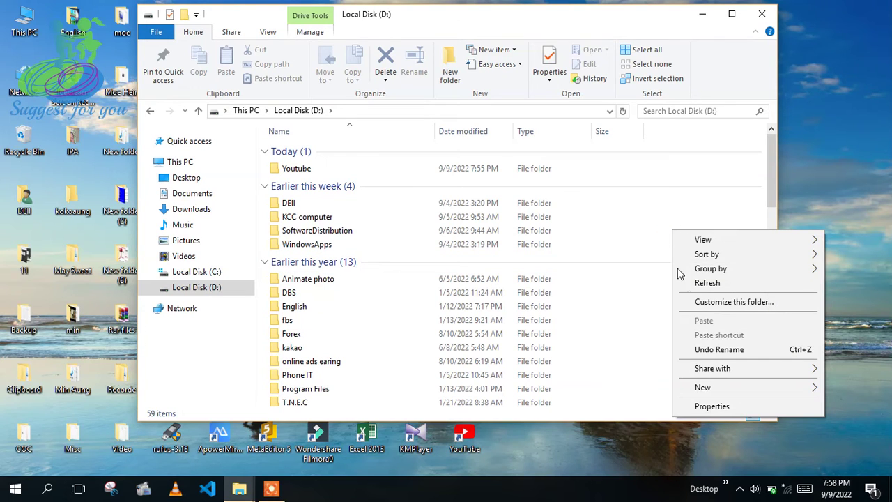
mouse_move(704, 239)
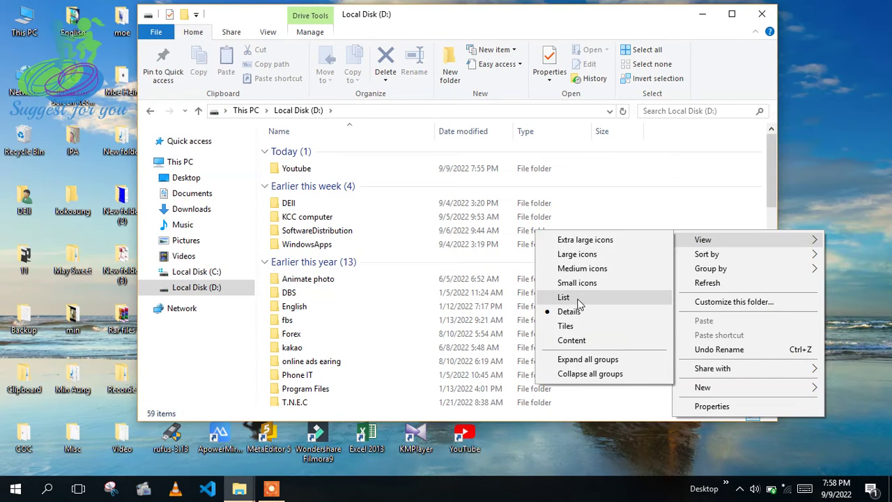
click(576, 326)
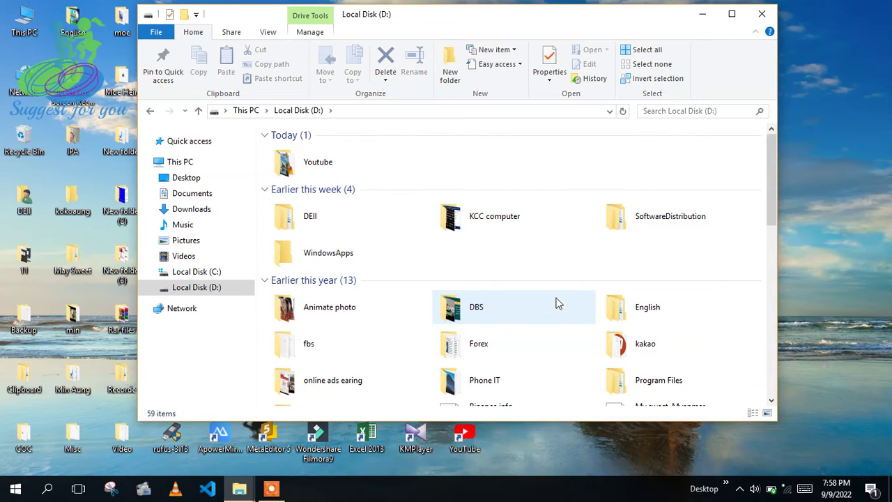
scroll(520, 286, down, 6)
scroll(518, 281, up, 8)
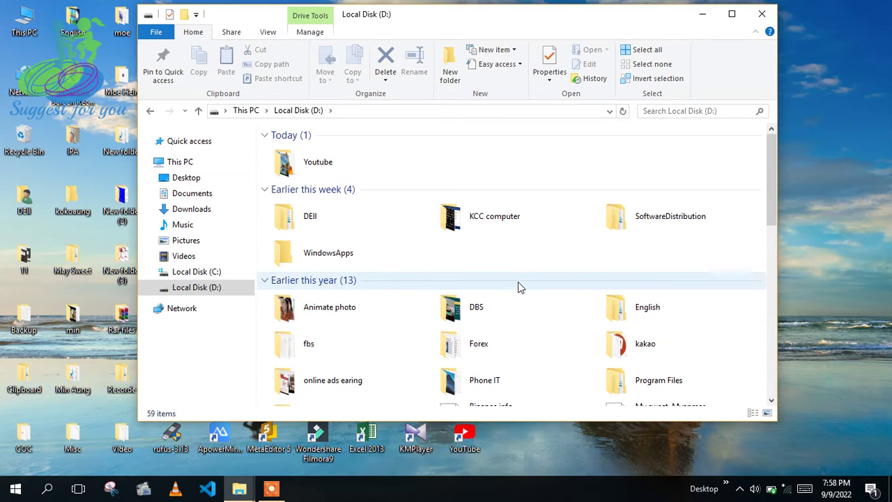
Display the contents of Local Disk (D:) in the Content layout and look through the folders and files.
right_click(650, 169)
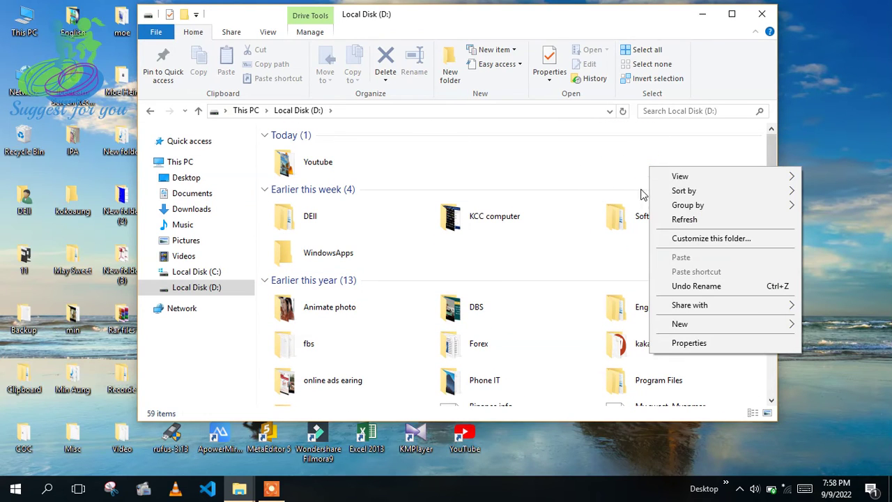
mouse_move(670, 181)
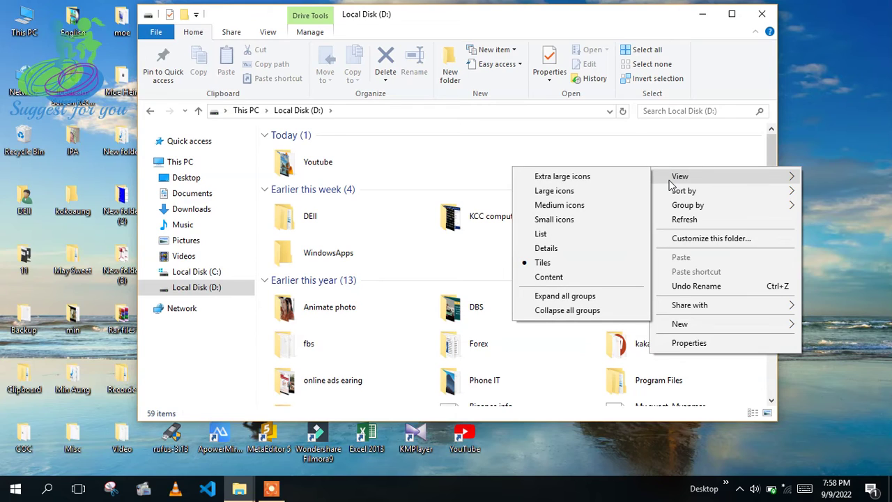
click(549, 277)
click(548, 278)
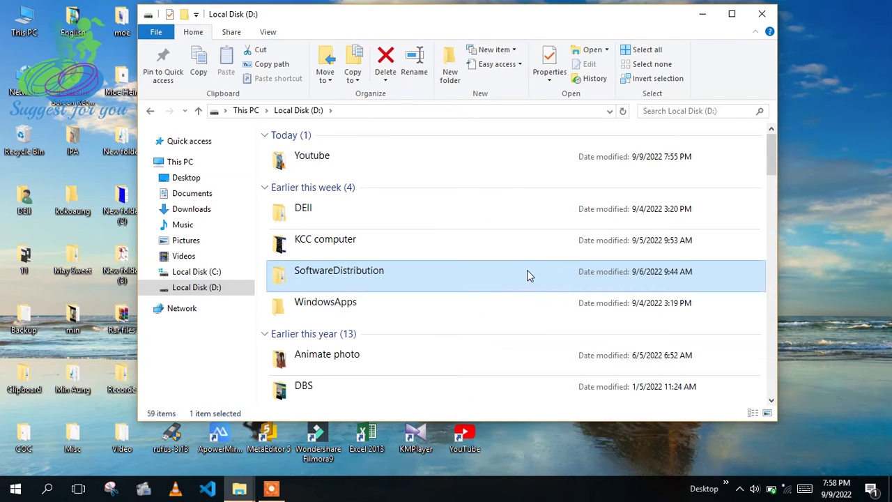
scroll(527, 271, down, 2)
scroll(527, 275, down, 4)
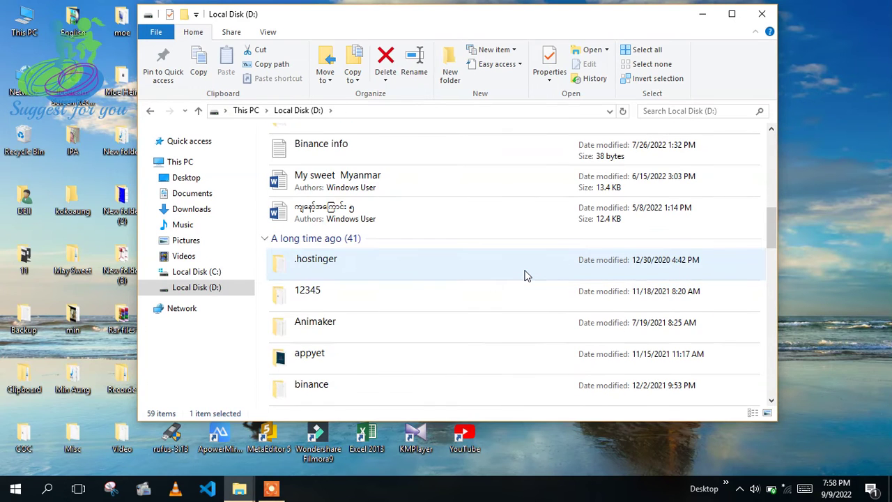
scroll(527, 270, up, 4)
scroll(526, 270, up, 2)
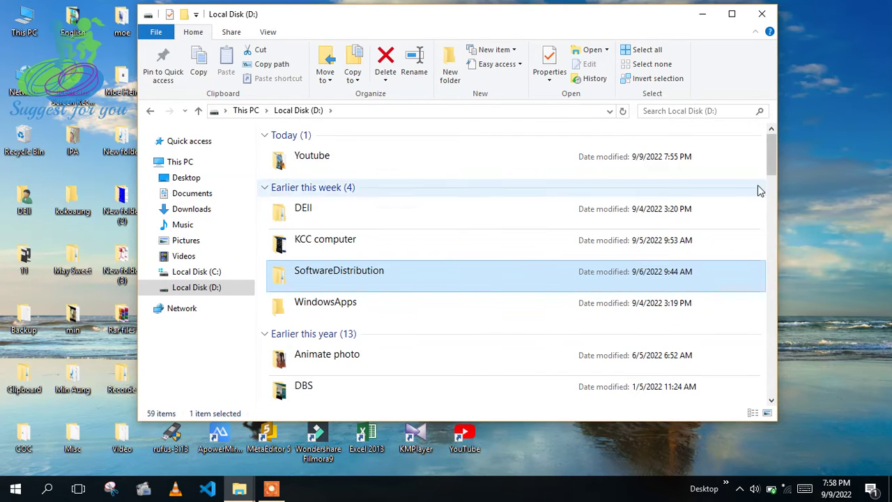
Switch the contents of Local Disk (D:) back to the List layout.
right_click(737, 168)
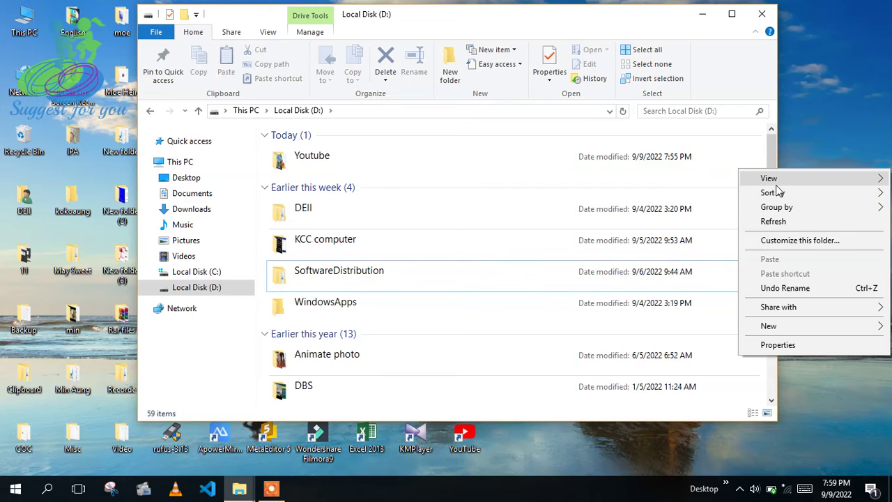
mouse_move(776, 185)
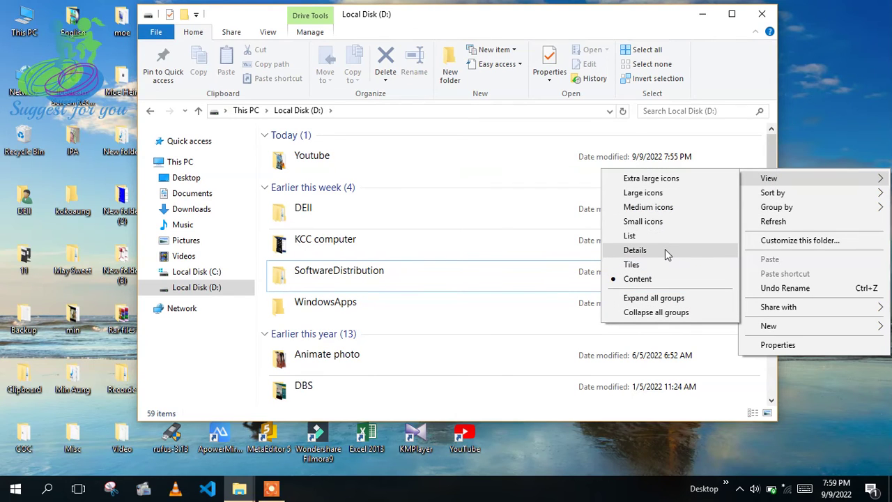
click(629, 235)
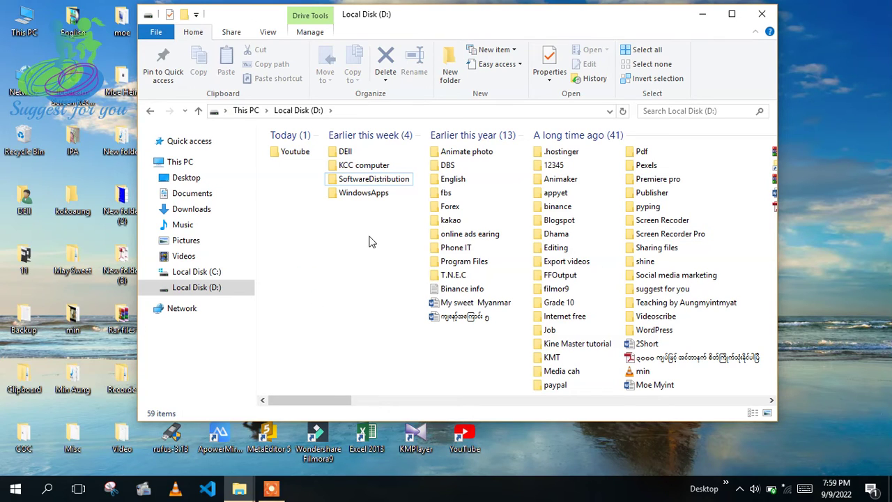
right_click(338, 246)
click(293, 248)
Go back to This PC and reopen Local Disk (D:) from the devices and drives.
click(149, 114)
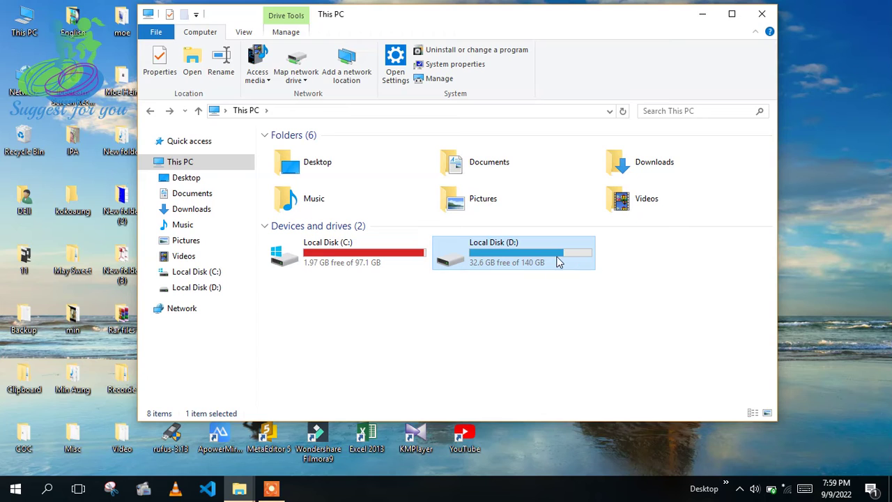
double_click(548, 262)
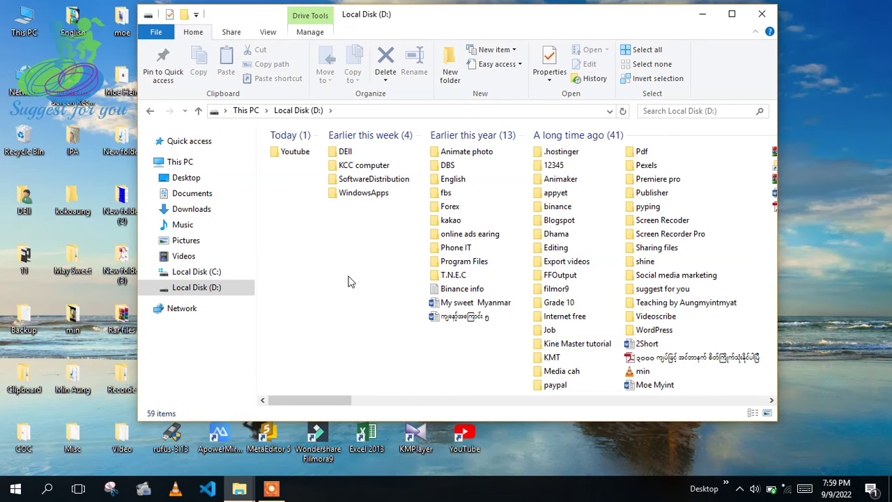
right_click(335, 257)
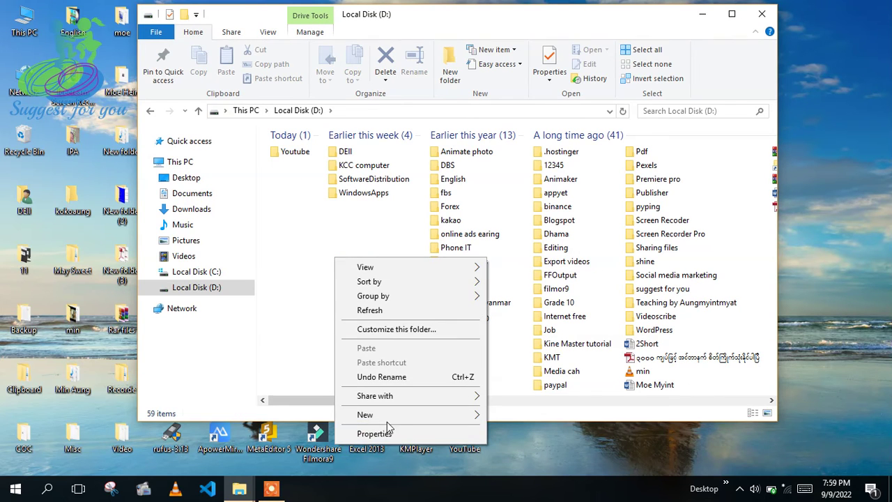
click(296, 250)
right_click(294, 217)
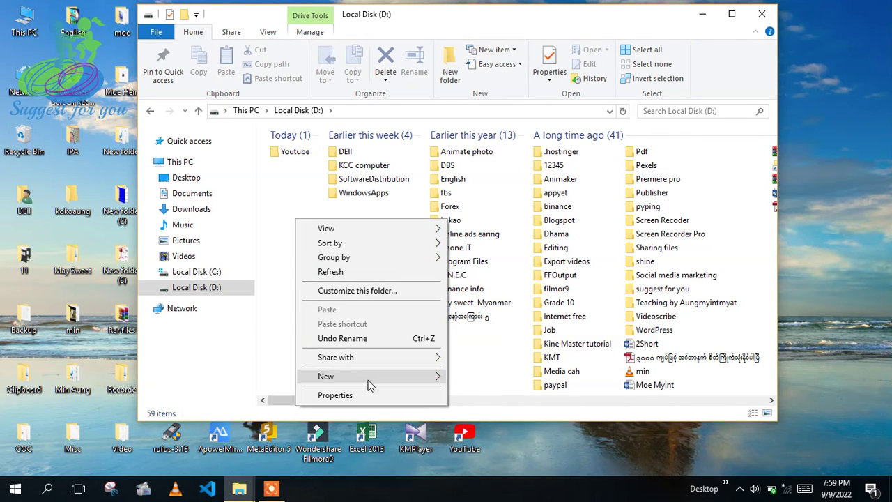
mouse_move(366, 377)
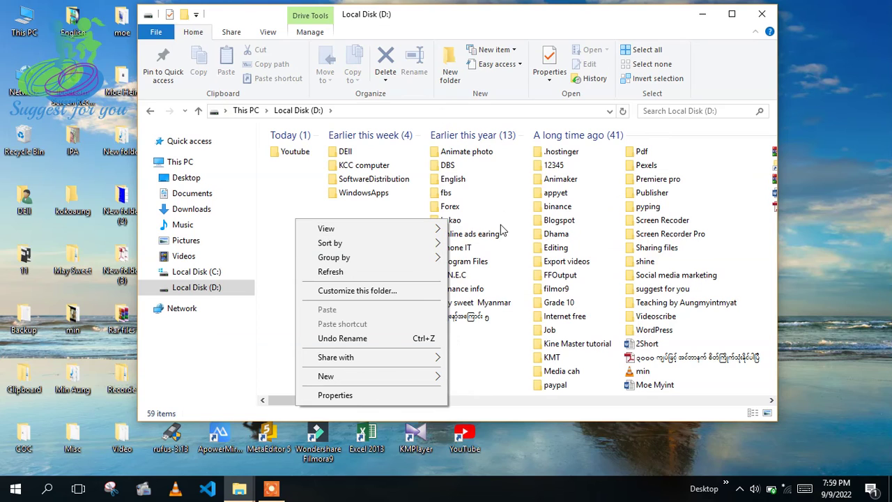
click(286, 180)
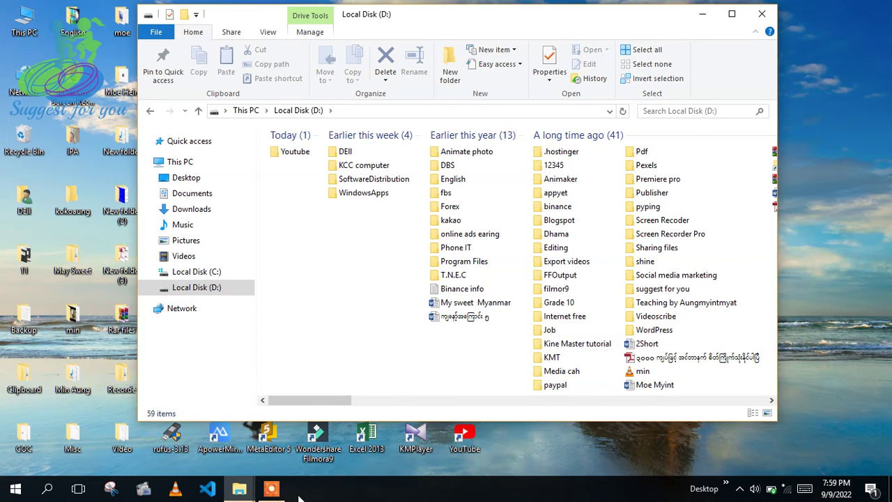
click(277, 491)
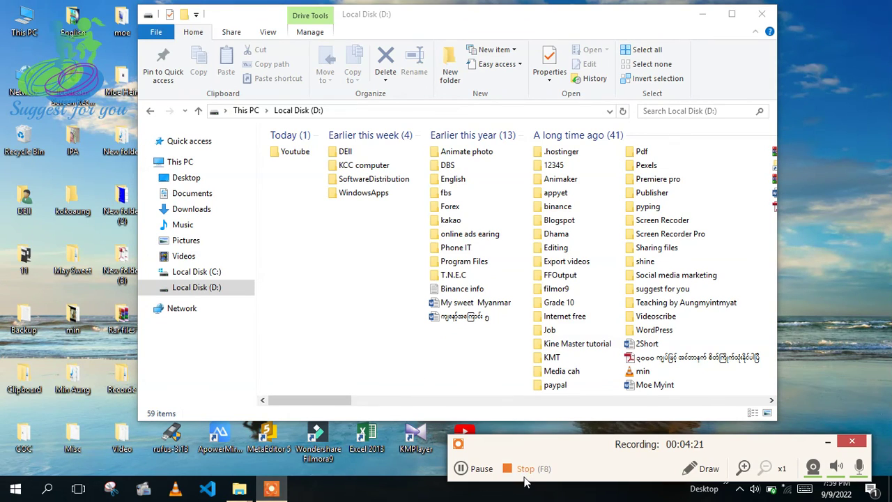